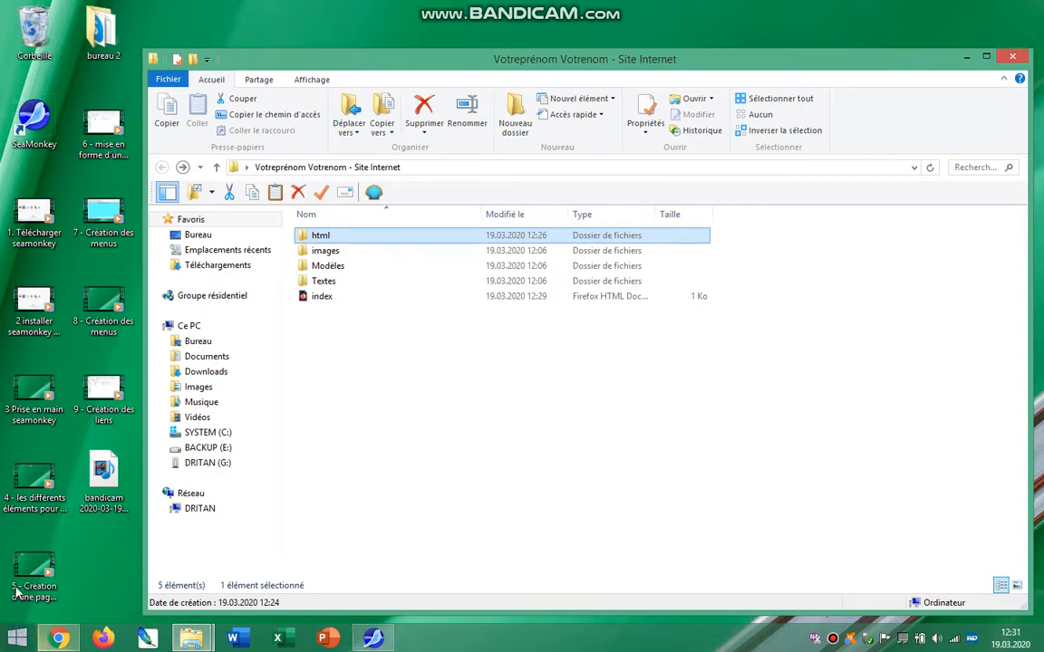
- Start SeaMonkey, open its Composer and load the index page from the Site Internet folder
double_click(35, 116)
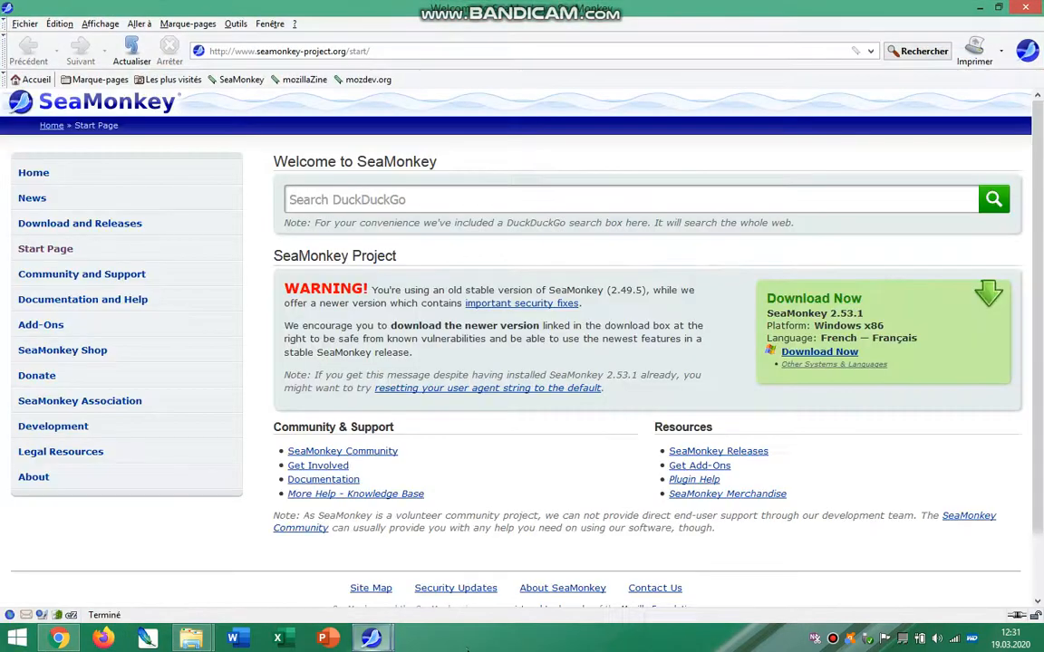
left_click(42, 617)
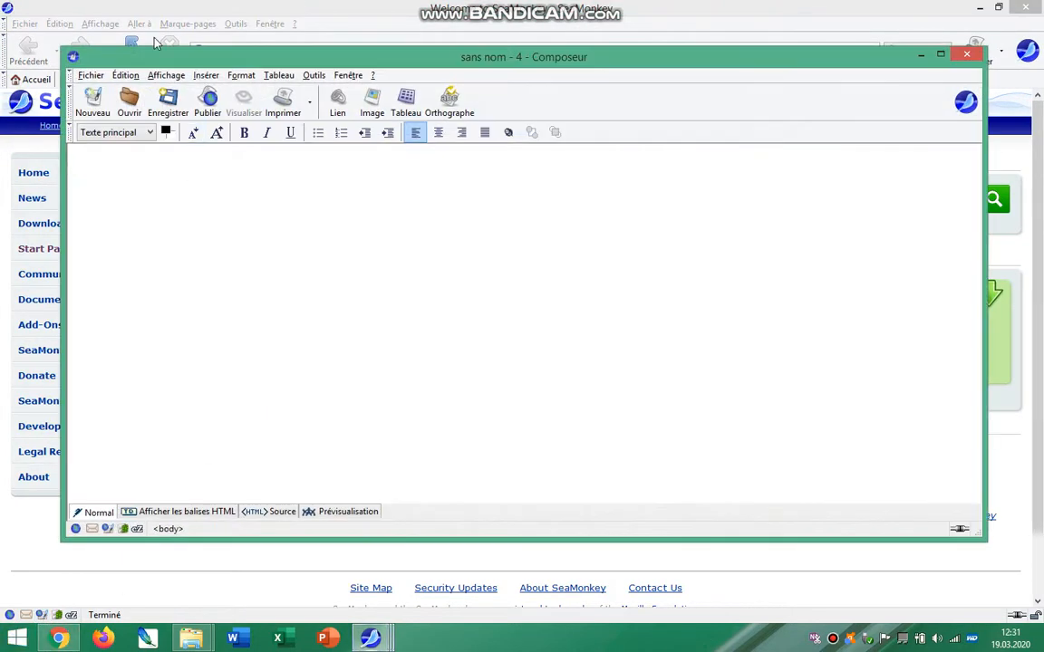
left_click(128, 100)
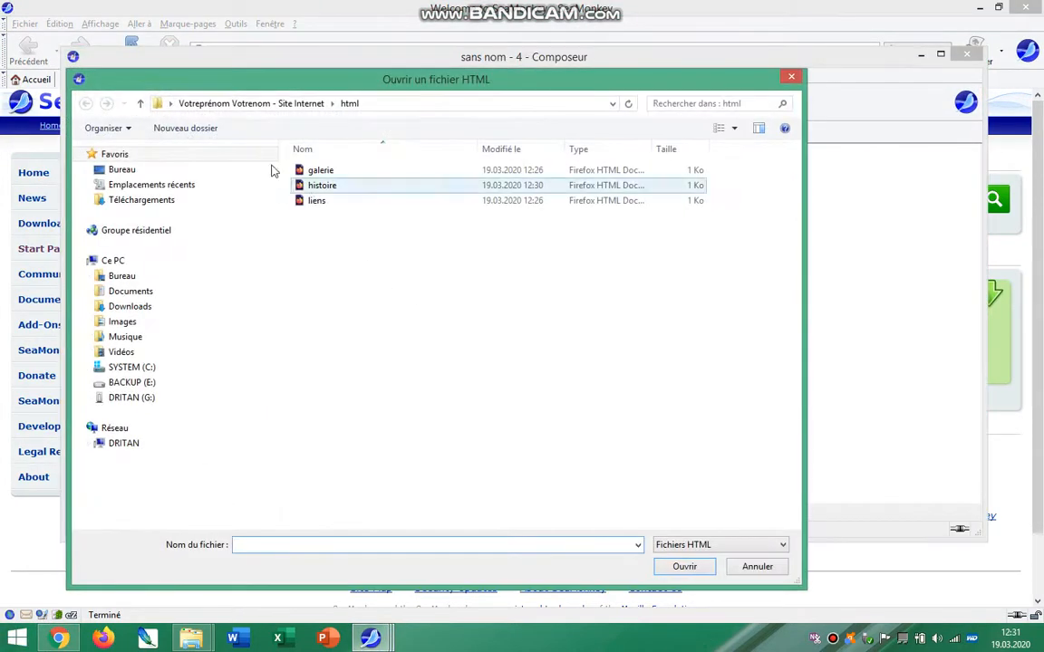
left_click(288, 103)
left_click(315, 231)
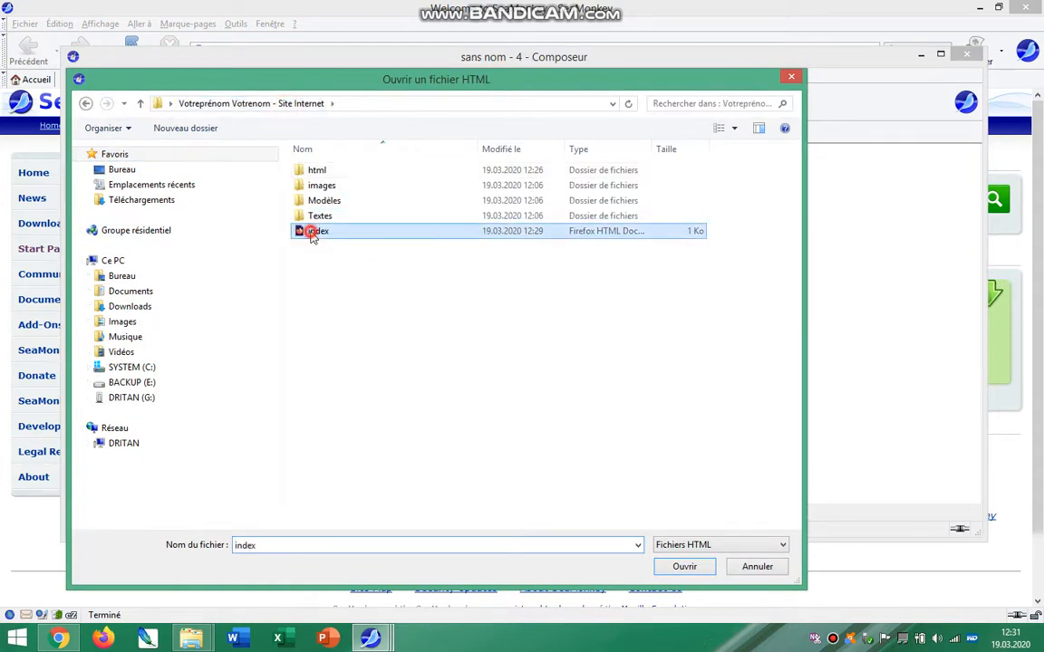
left_click(678, 571)
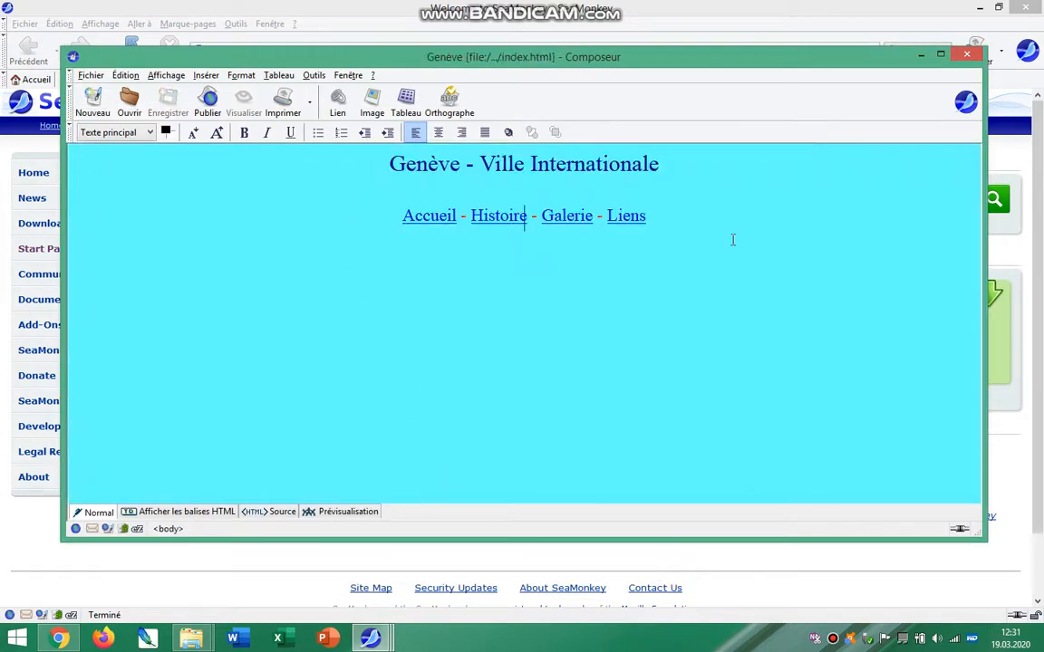
- Add an empty line below the Accueil - Histoire - Galerie - Liens menu and place the cursor on it
left_click(661, 215)
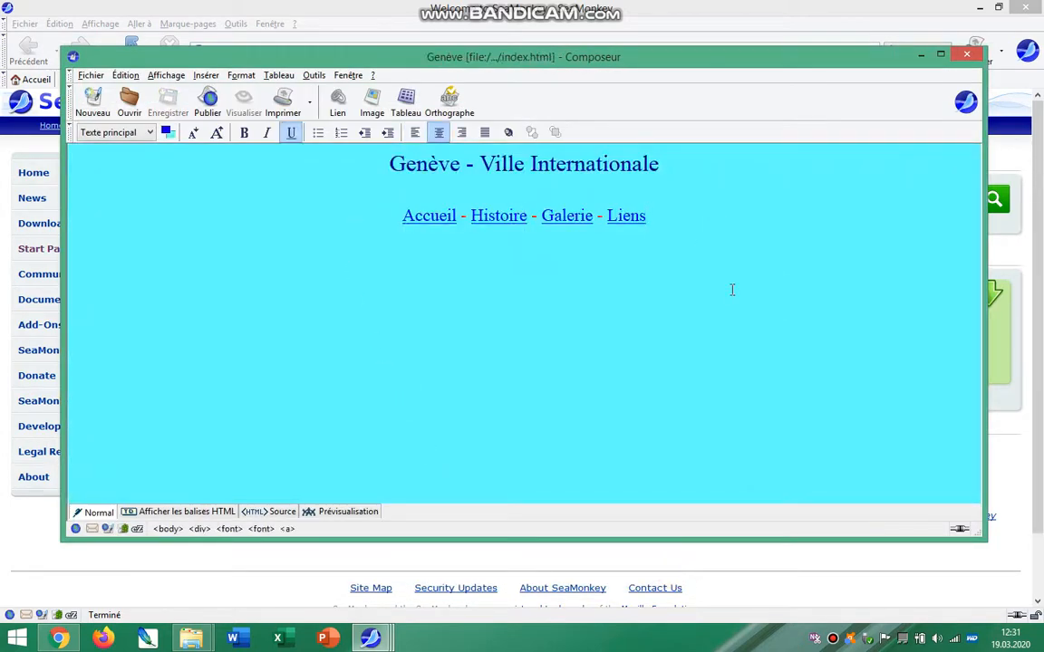
key("Return")
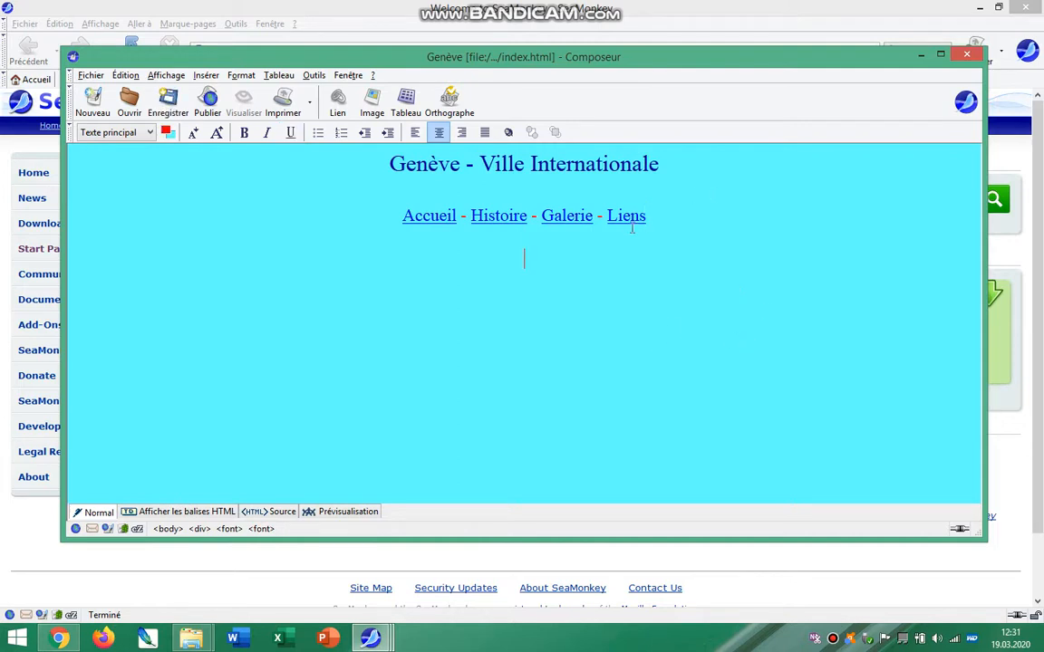
left_click(661, 214)
left_click(530, 255)
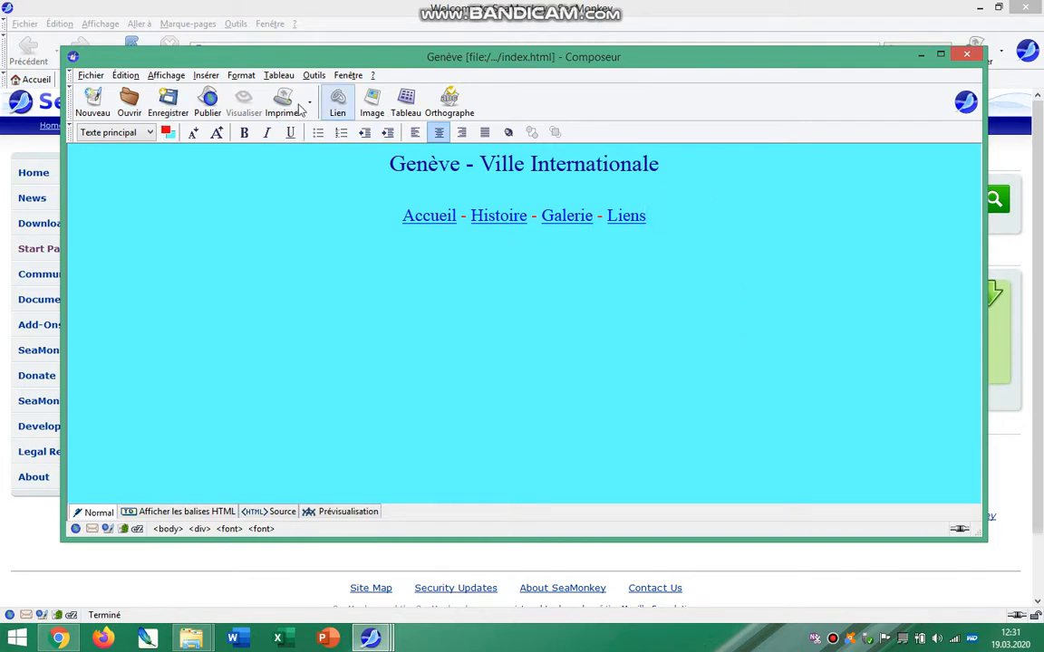
- Start inserting an image below the menu and choose the geneve file from the images folder
left_click(372, 100)
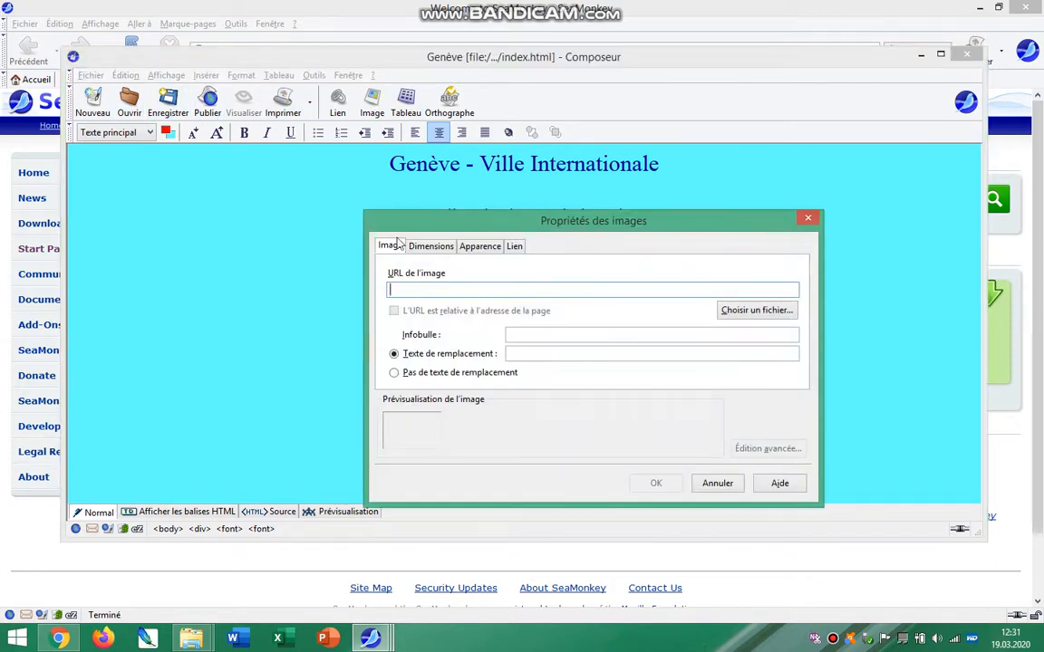
left_click(752, 309)
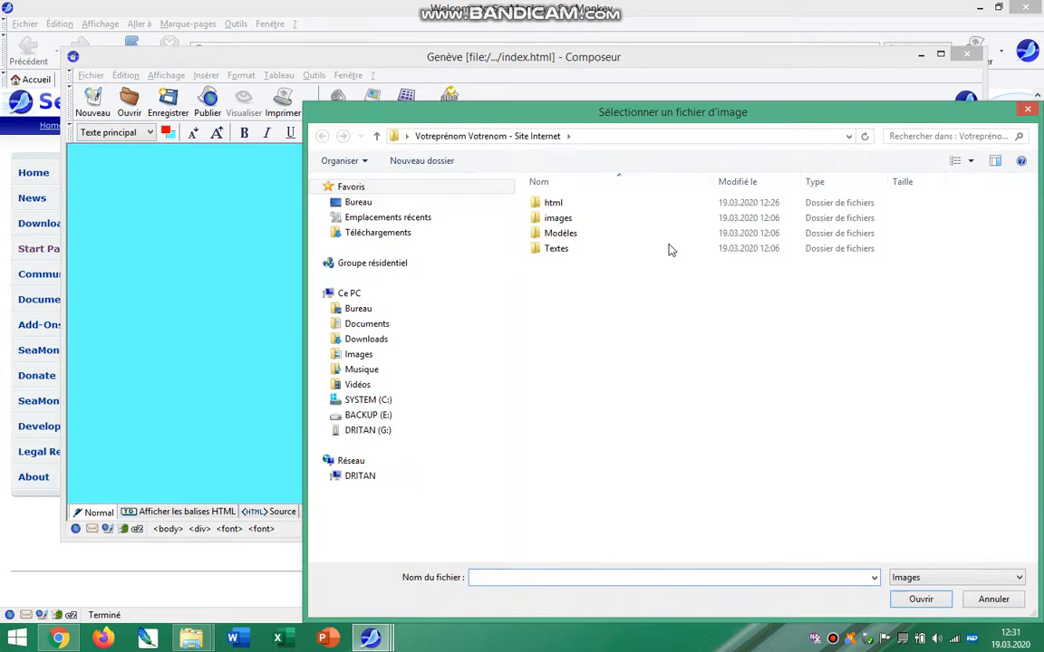
double_click(558, 218)
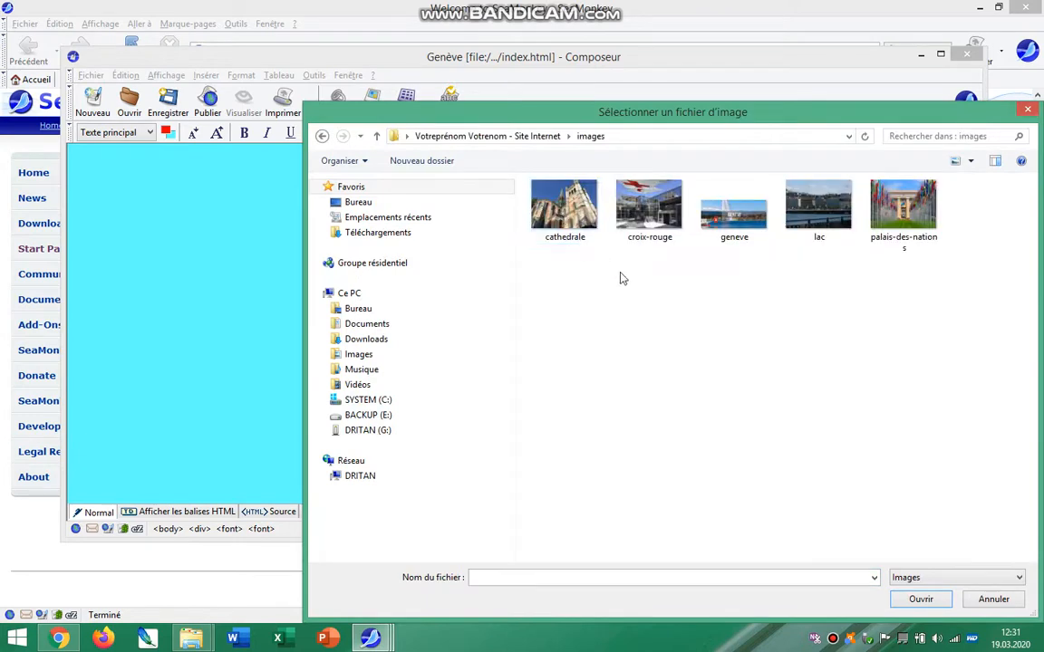
left_click(745, 218)
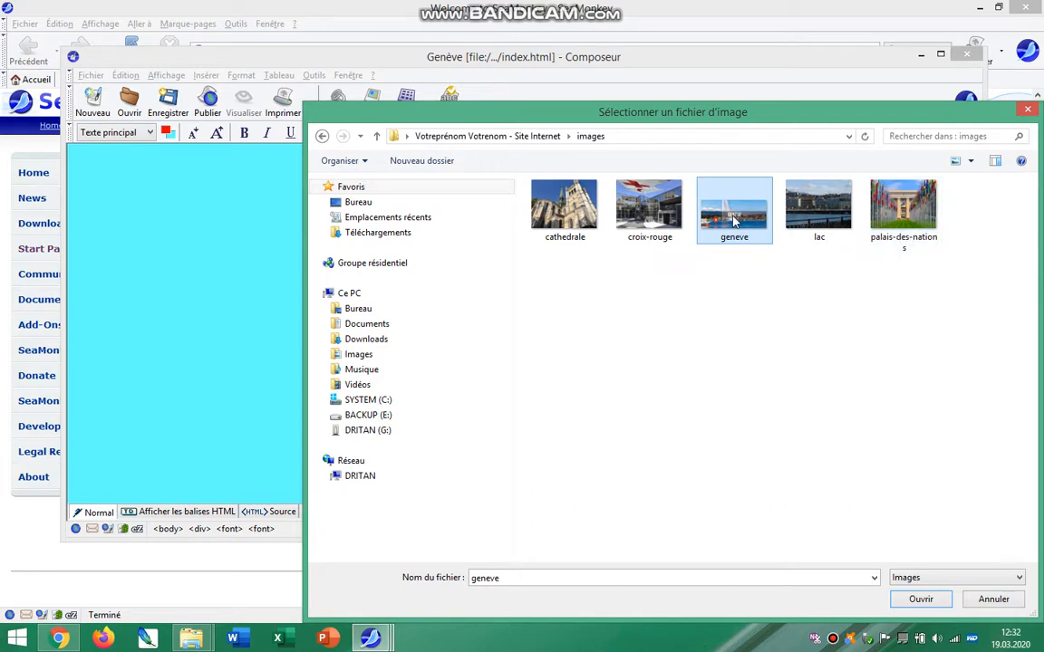
left_click_drag(726, 113, 727, 134)
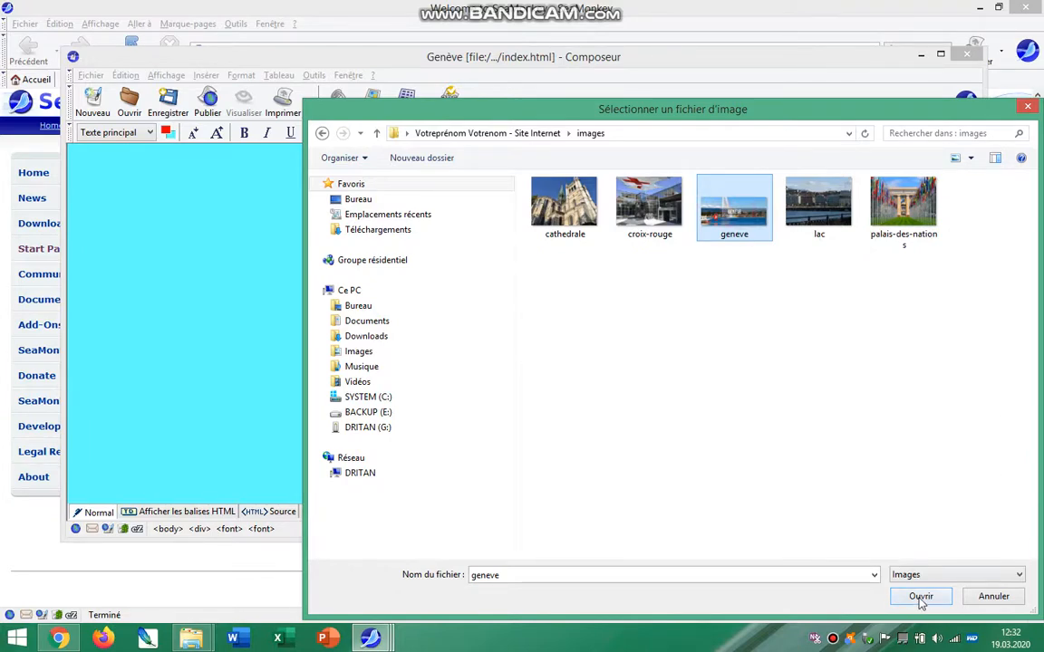
left_click(920, 596)
- Give the image the replacement text "L'image de Genève ne s'affiche pas" and insert it into the page
left_click(659, 483)
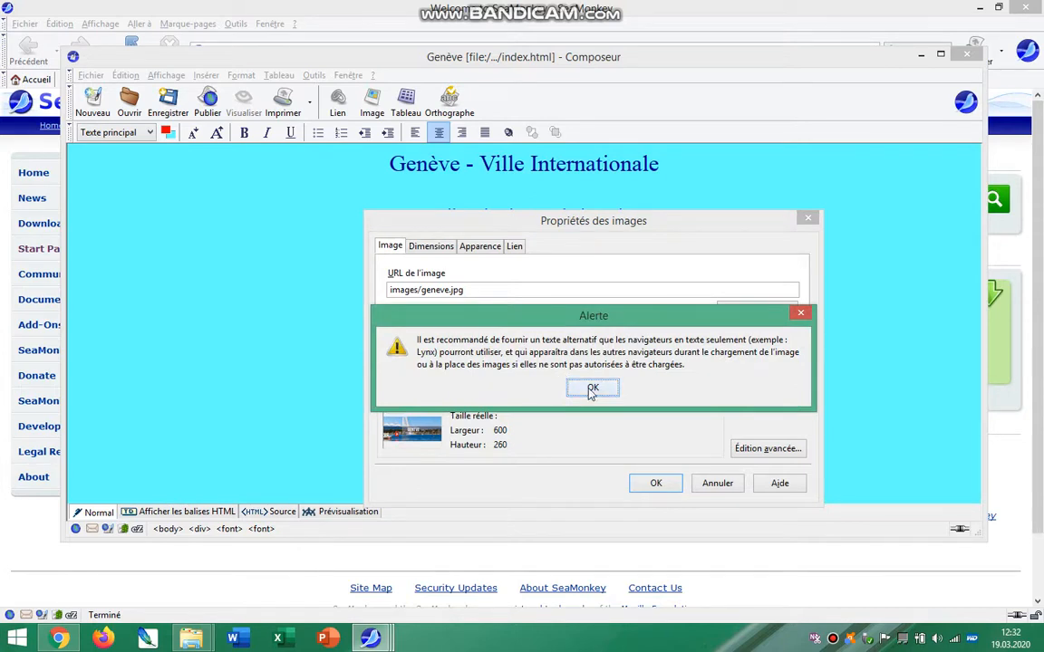
left_click_drag(601, 321, 616, 199)
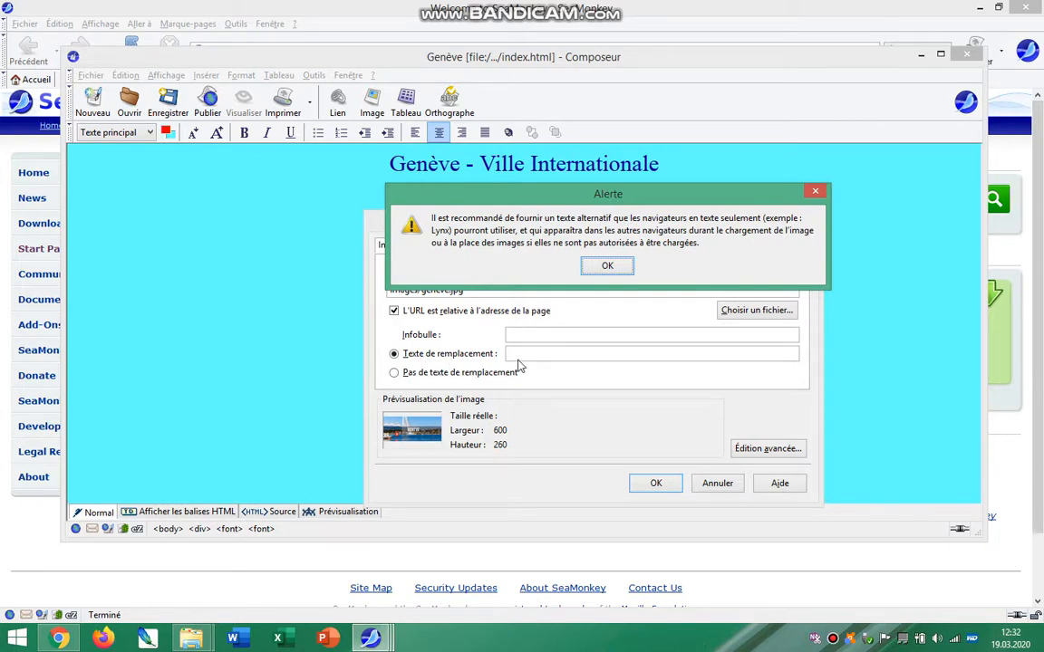
left_click(607, 266)
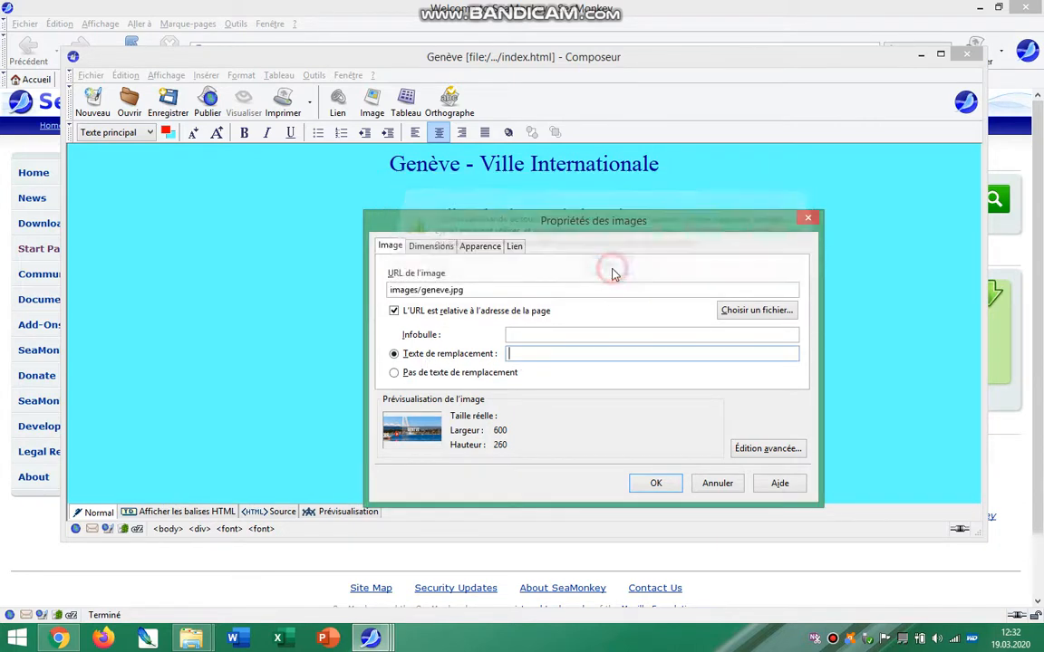
left_click(518, 353)
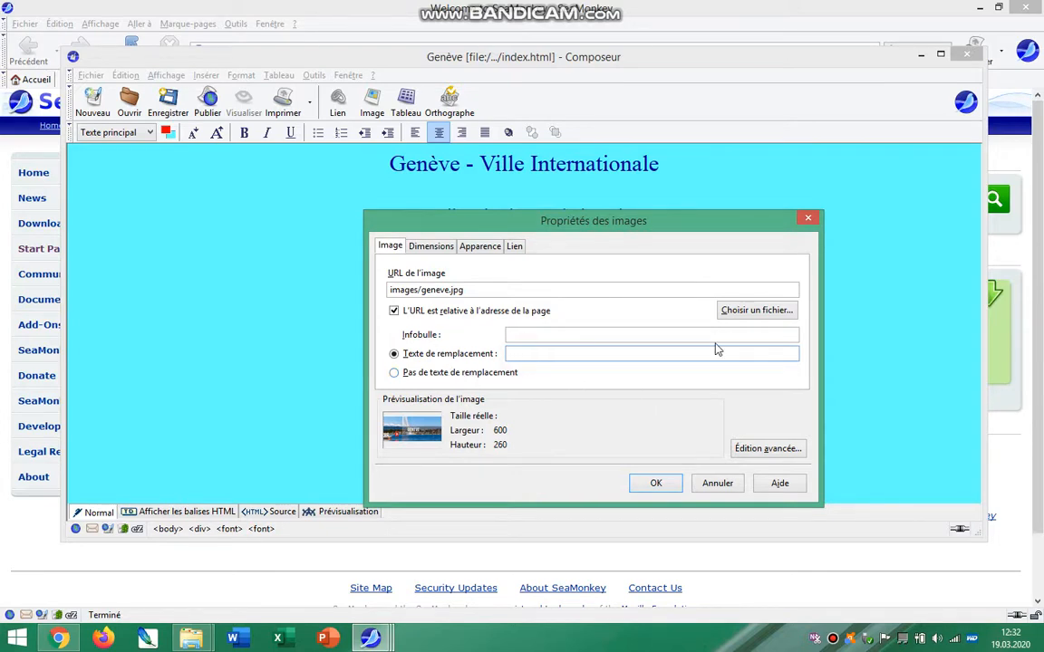
type("L'image de Genève ne s'affiche pas")
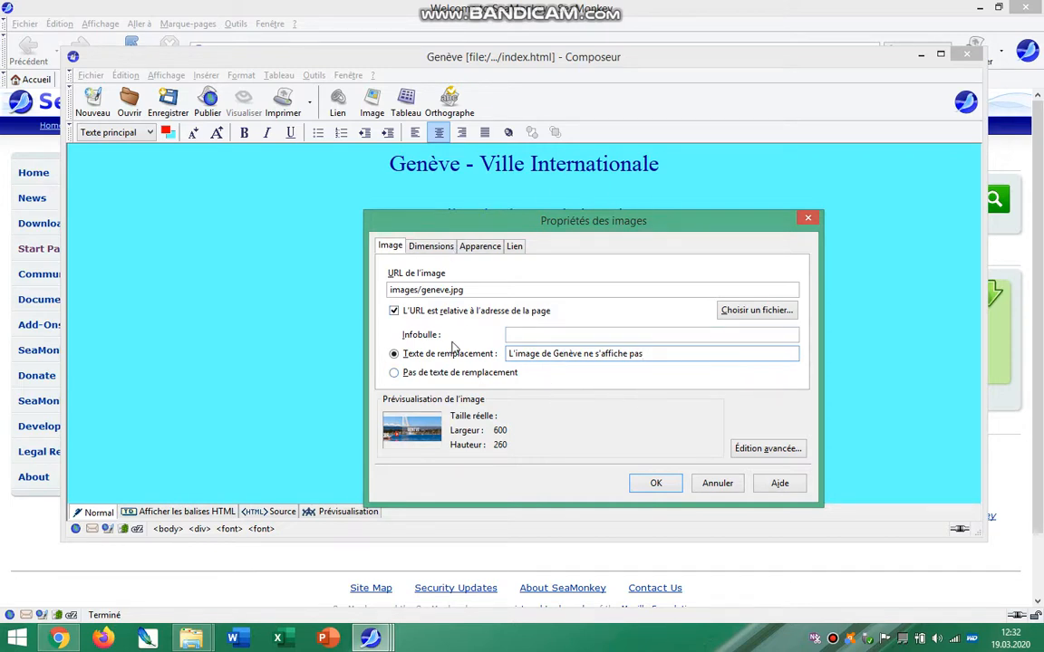
left_click(660, 484)
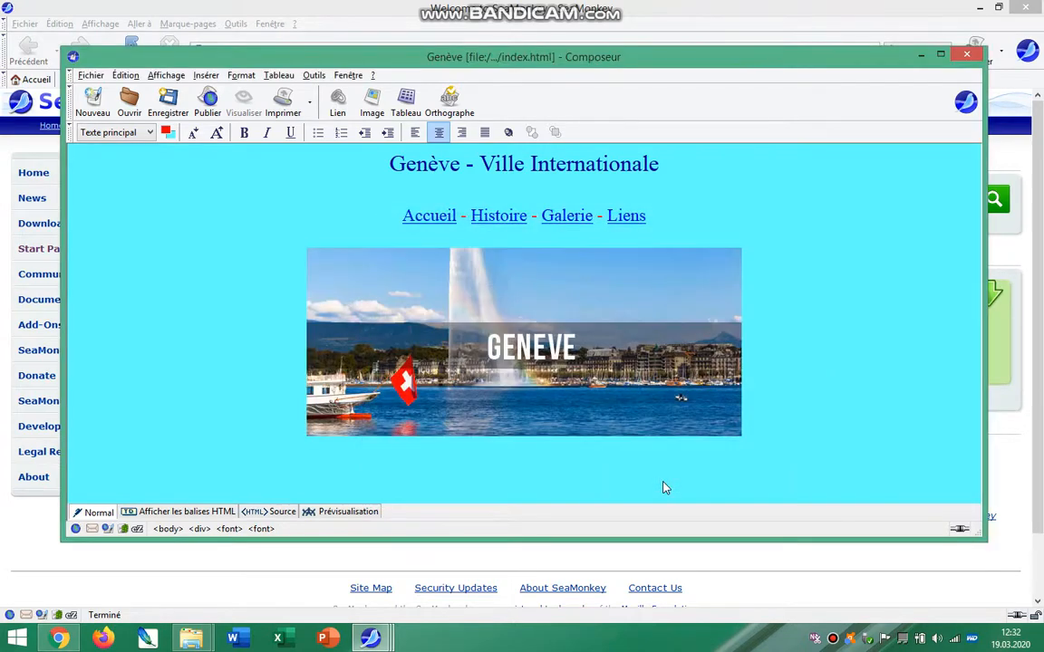
- In the Geneva image's properties, use a custom size with constrained proportions and a width of 800 pixels
left_click(692, 301)
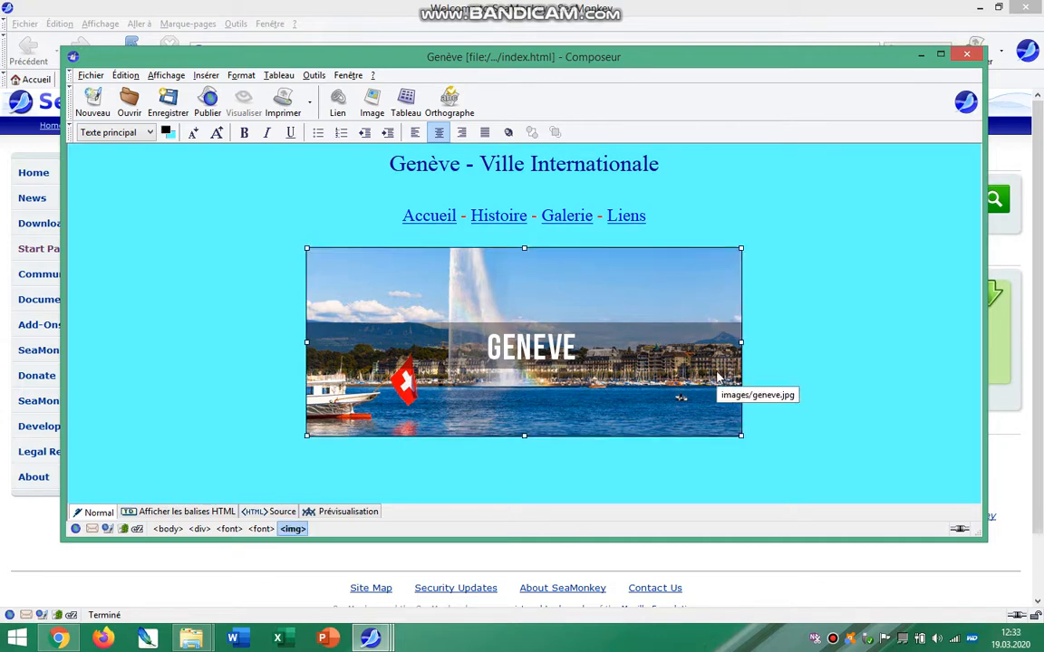
right_click(606, 329)
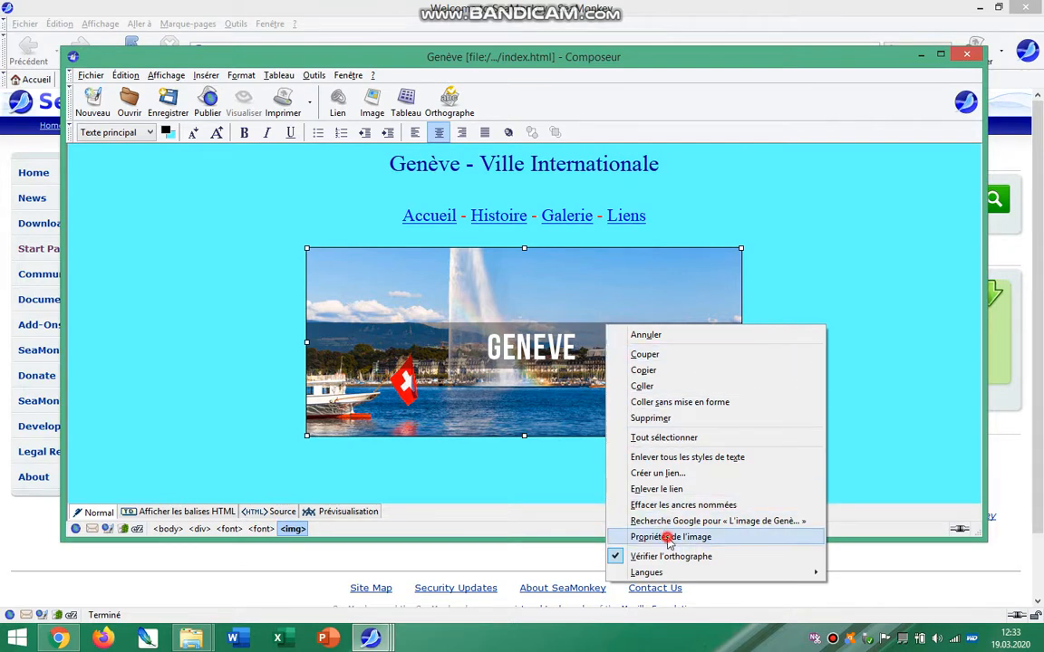
left_click(613, 535)
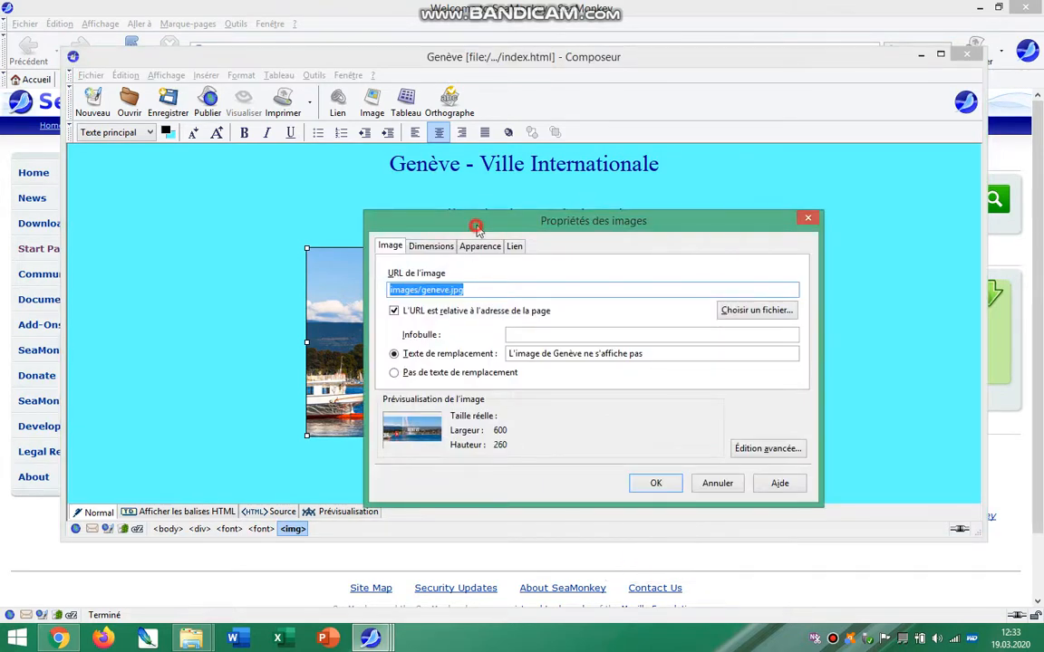
left_click_drag(476, 224, 662, 46)
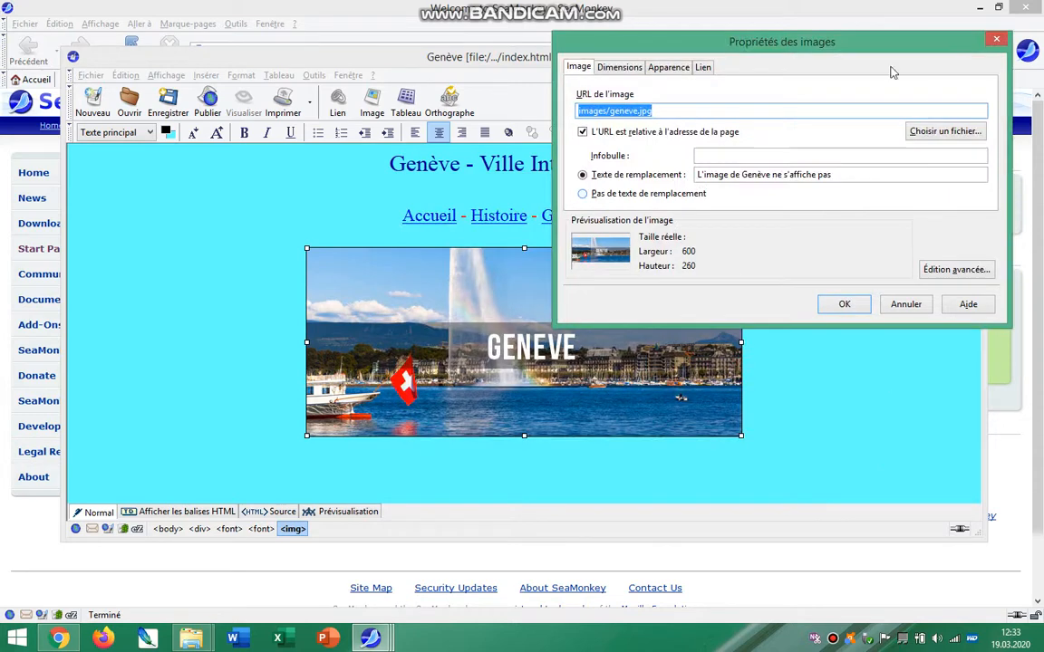
left_click(620, 67)
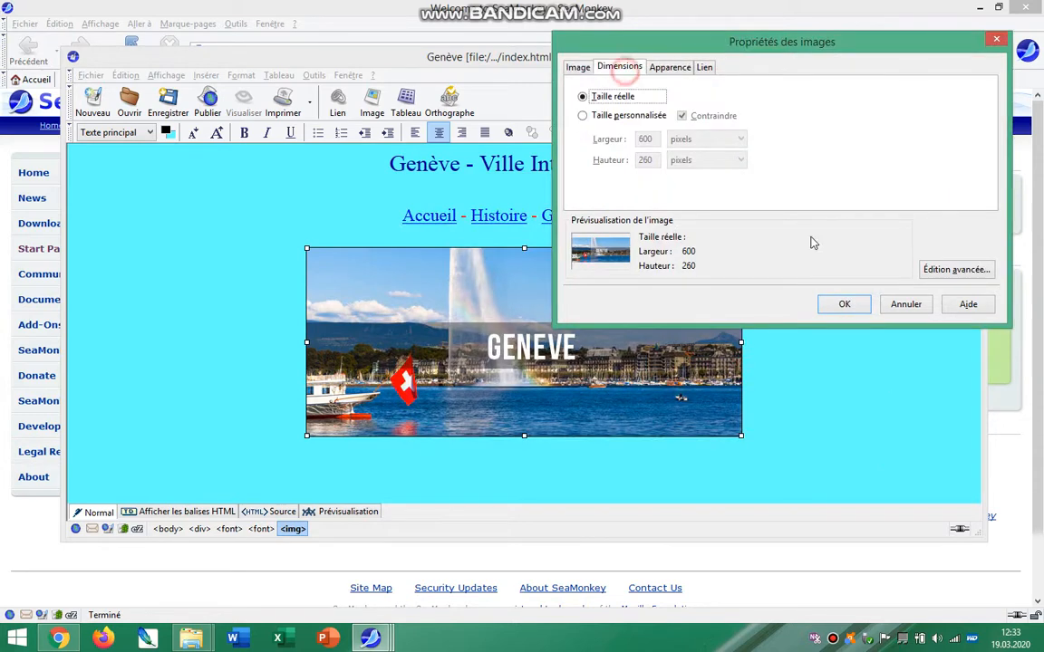
left_click(612, 115)
double_click(645, 139)
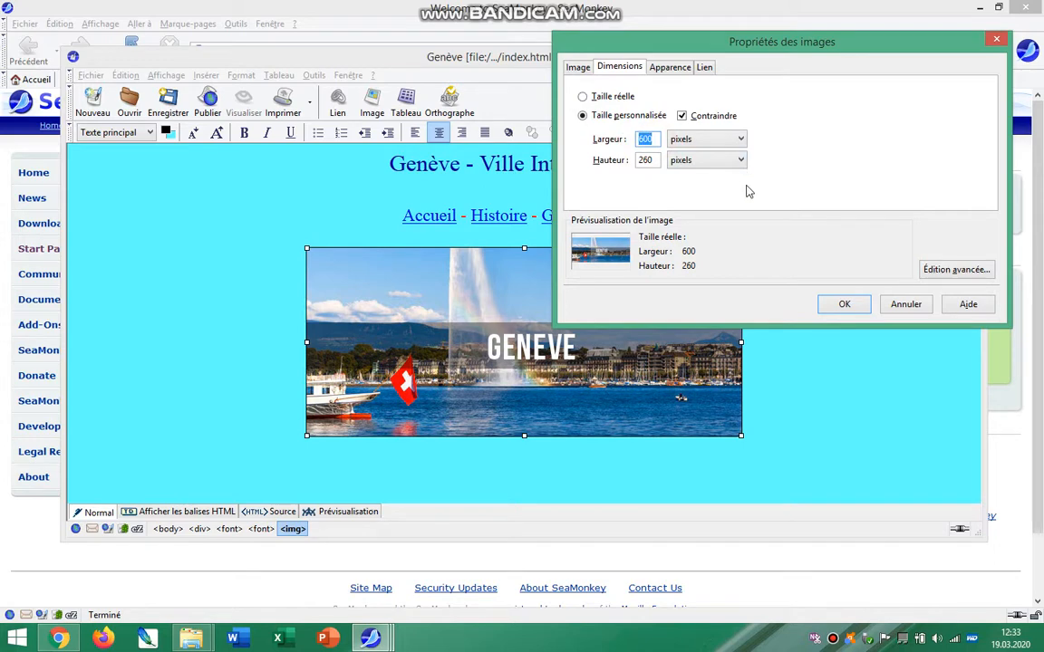
key("Home")
double_click(645, 139)
type("800")
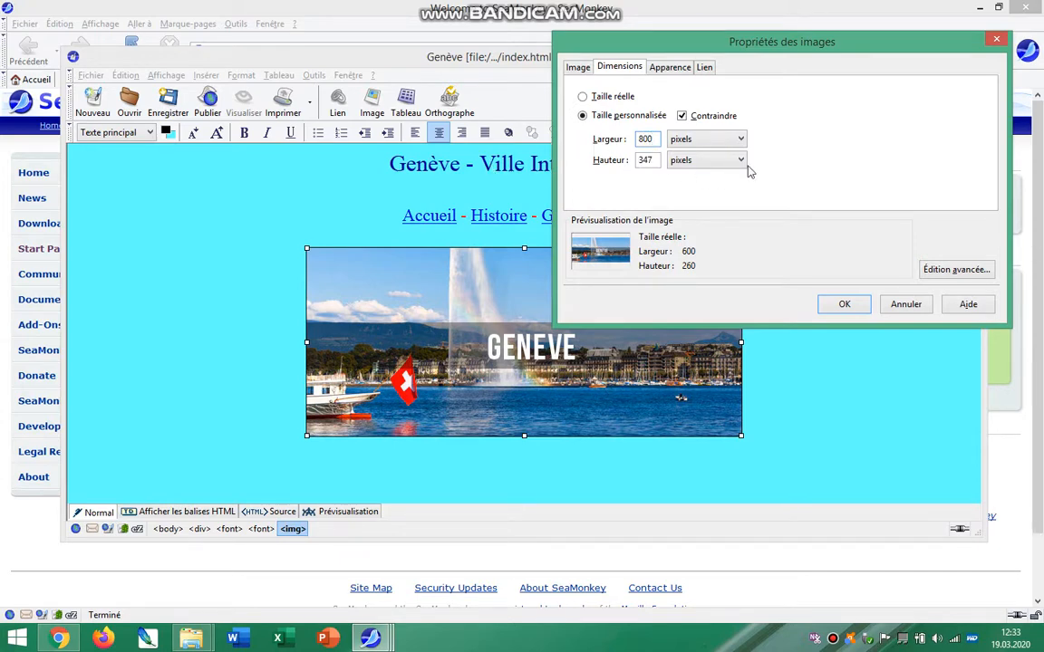
left_click(682, 117)
left_click(682, 117)
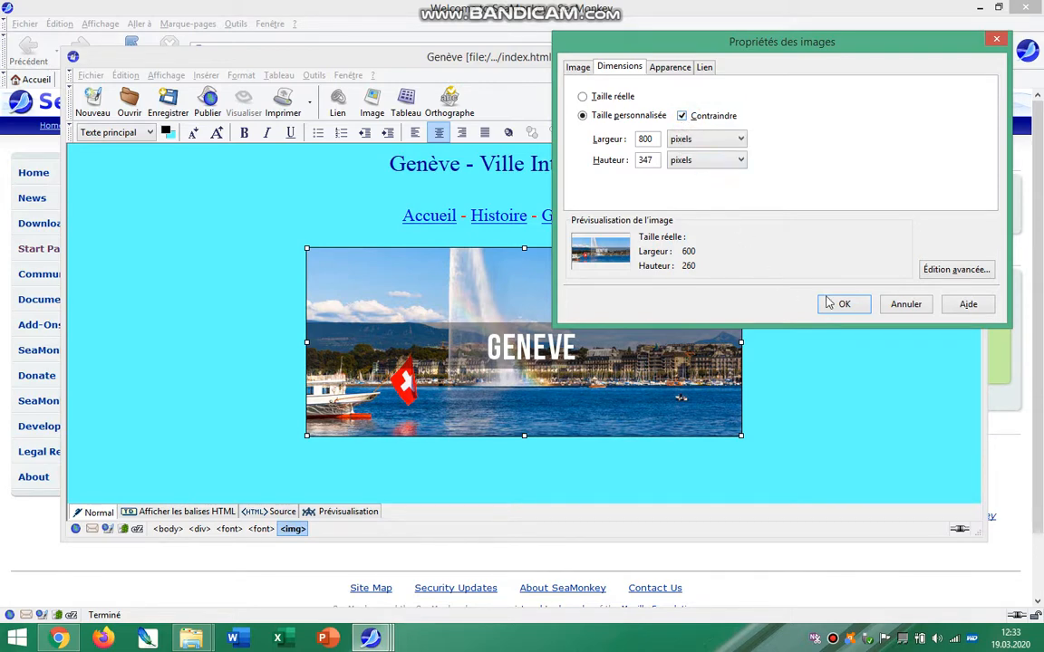
- Set the text alignment relative to the image to "vers le bas"
left_click(669, 71)
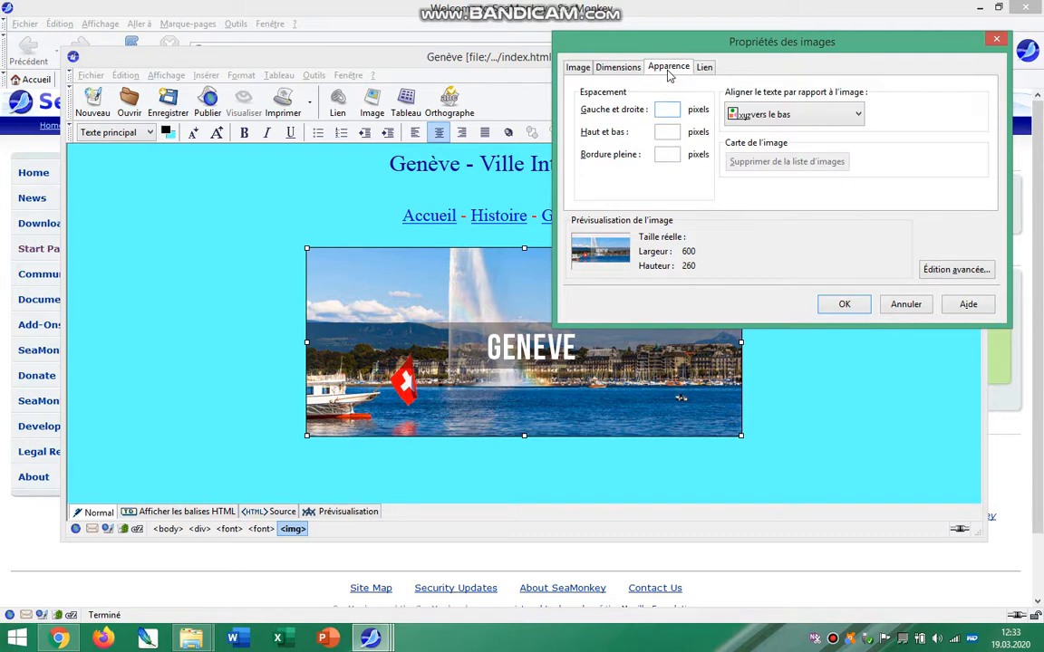
left_click(809, 115)
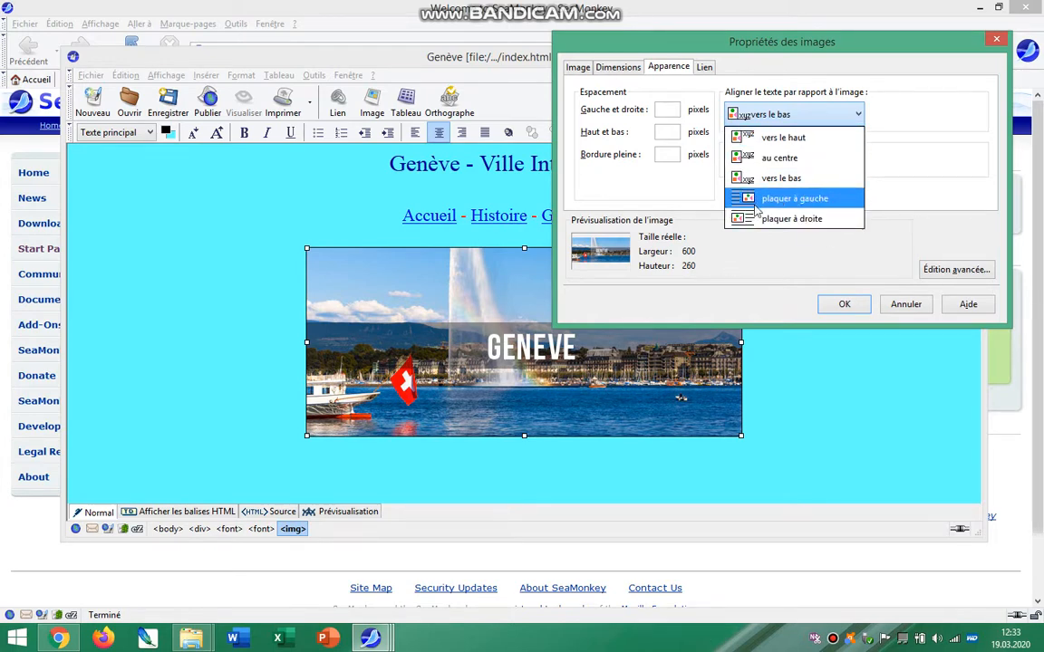
left_click(827, 178)
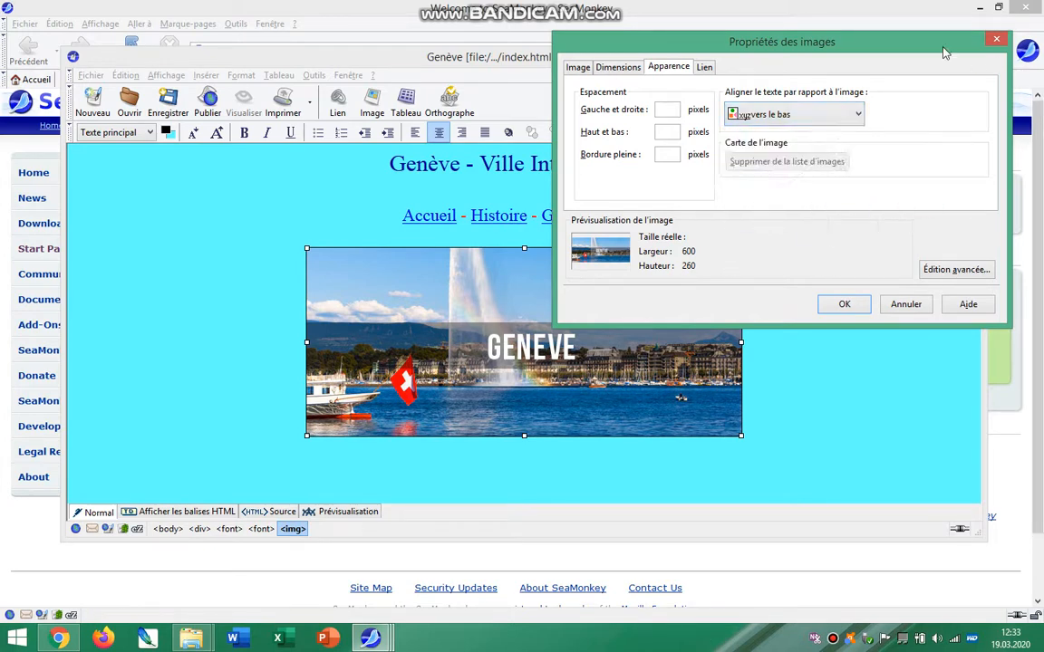
left_click(703, 67)
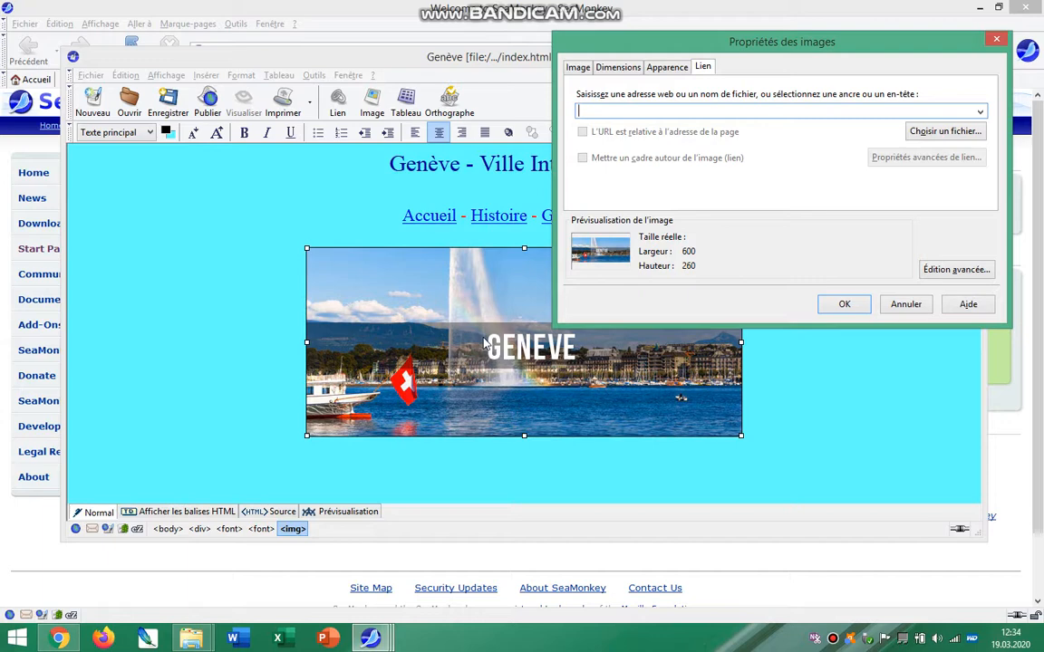
type("www.")
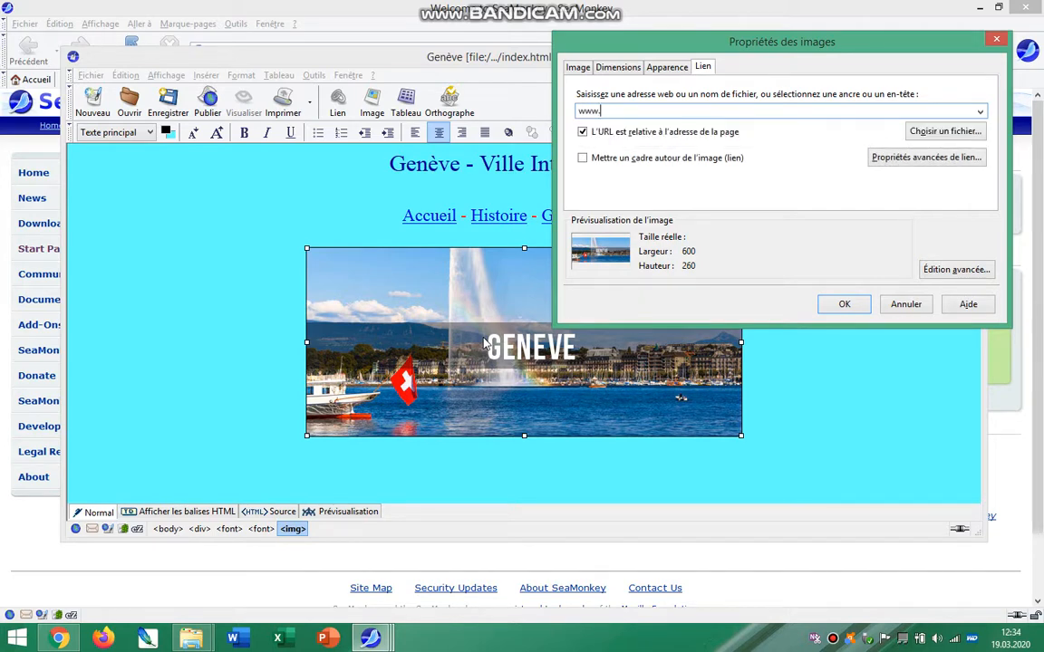
key("BackSpace")
key("BackSpace")
type("H")
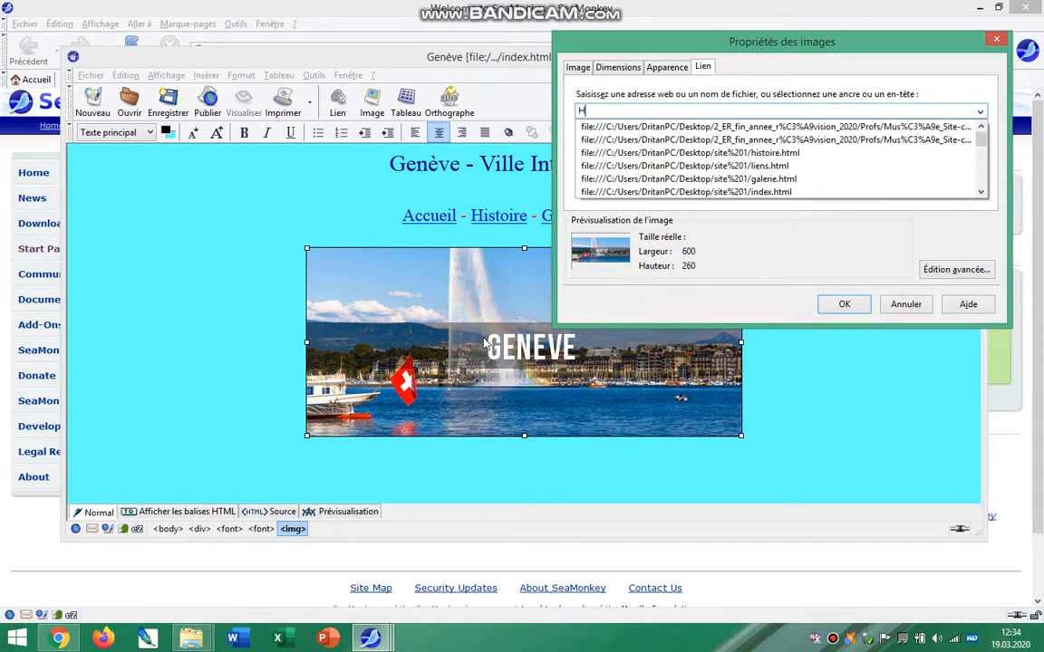
type("ttp://")
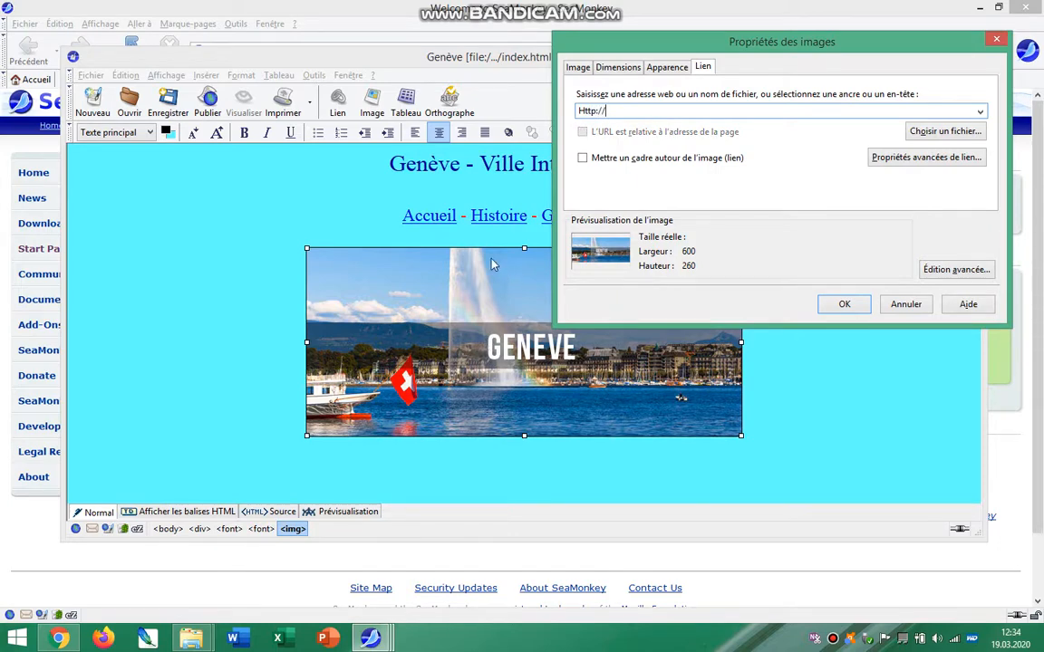
left_click_drag(585, 110, 571, 110)
type("h")
left_click(633, 108)
type("www.ge.ch")
left_click_drag(656, 110, 541, 249)
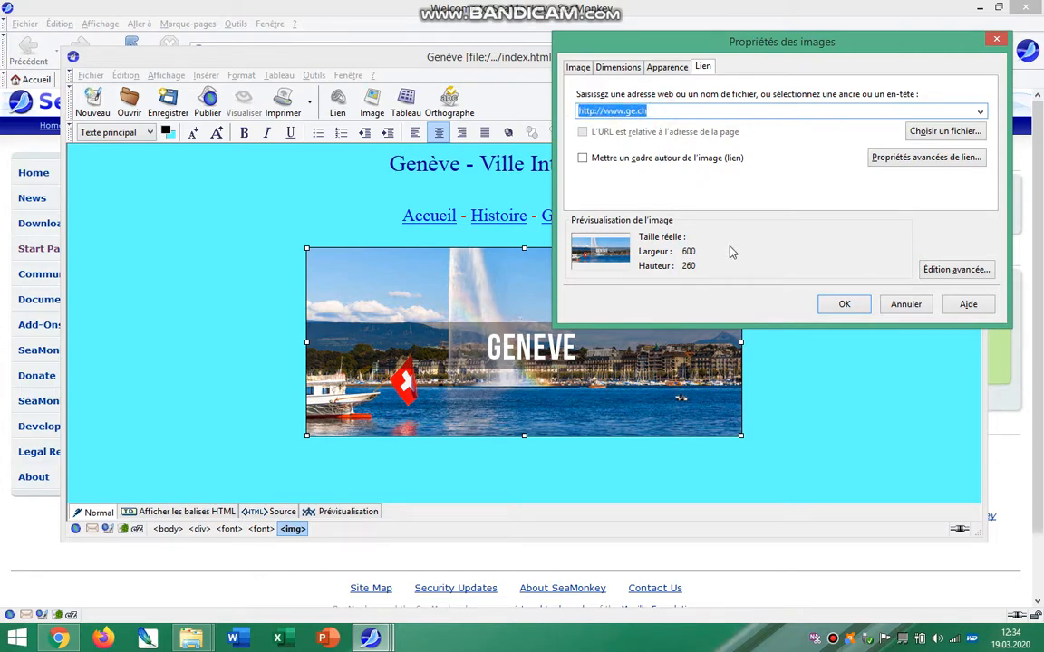
- Apply the image properties, deselect the image and save the index page
left_click(840, 304)
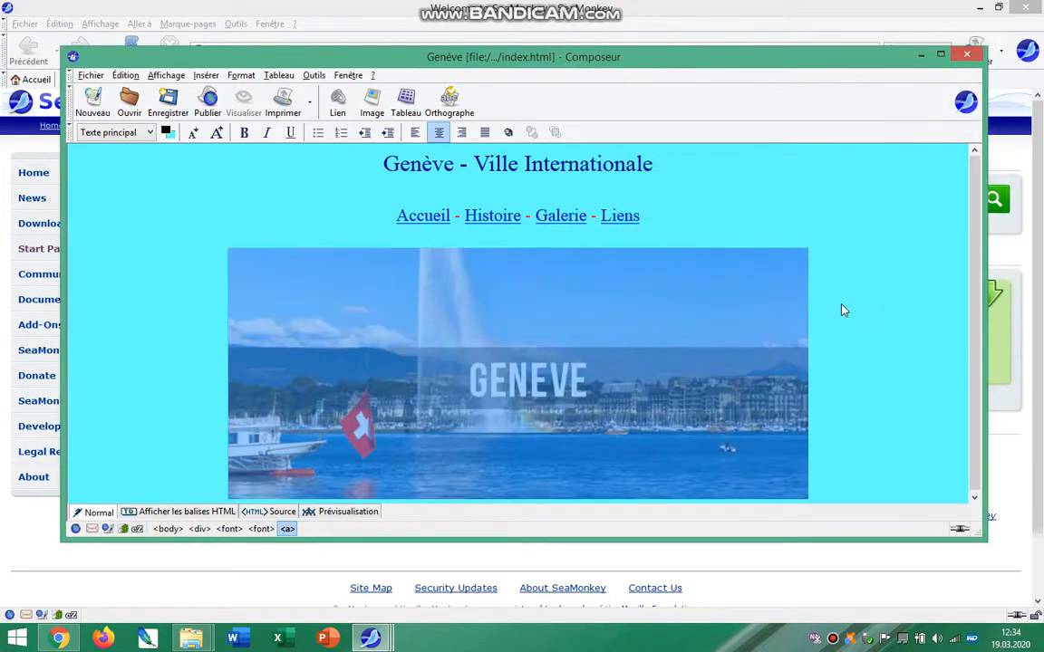
left_click(883, 328)
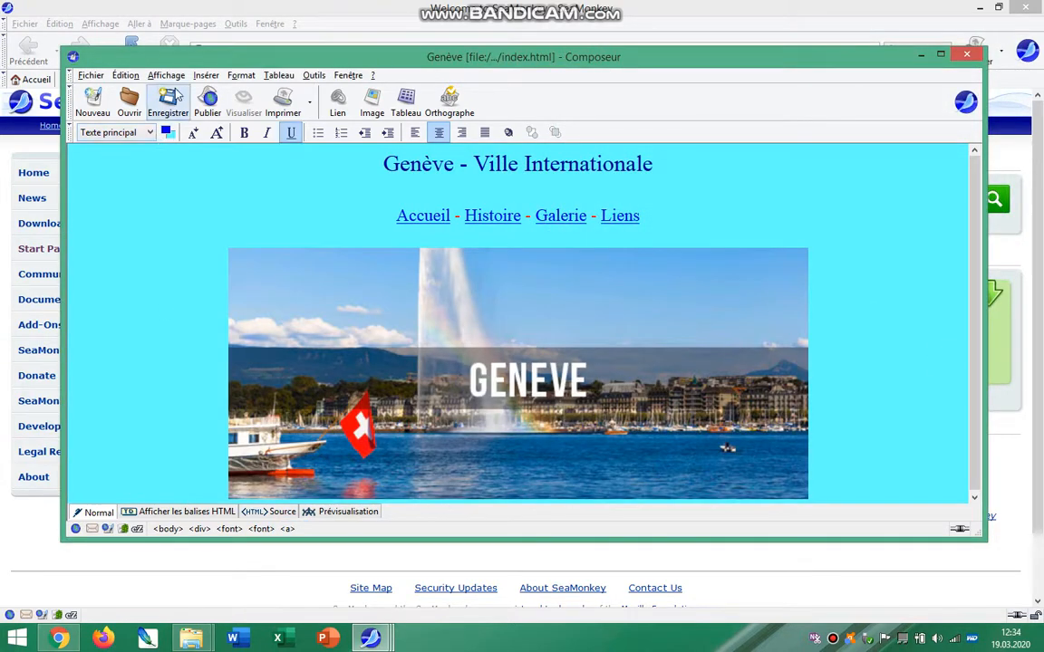
left_click(168, 106)
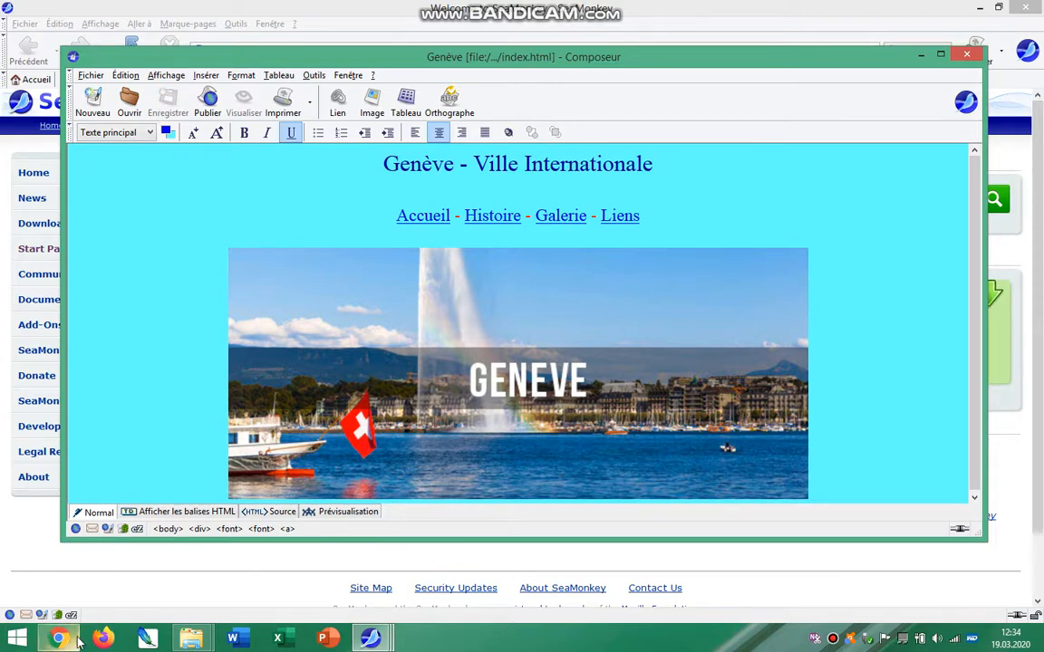
- Switch to Firefox and open the index file from the "Votreprénom Votrenom - Site Internet" folder on the desktop
left_click(105, 628)
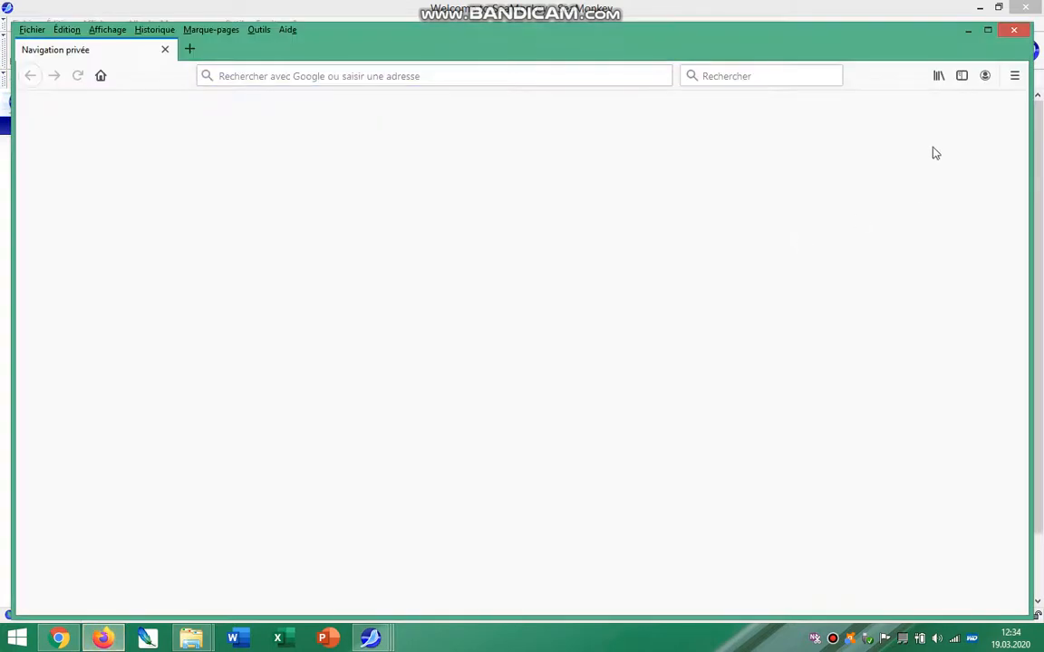
left_click_drag(364, 36, 372, 26)
left_click(40, 18)
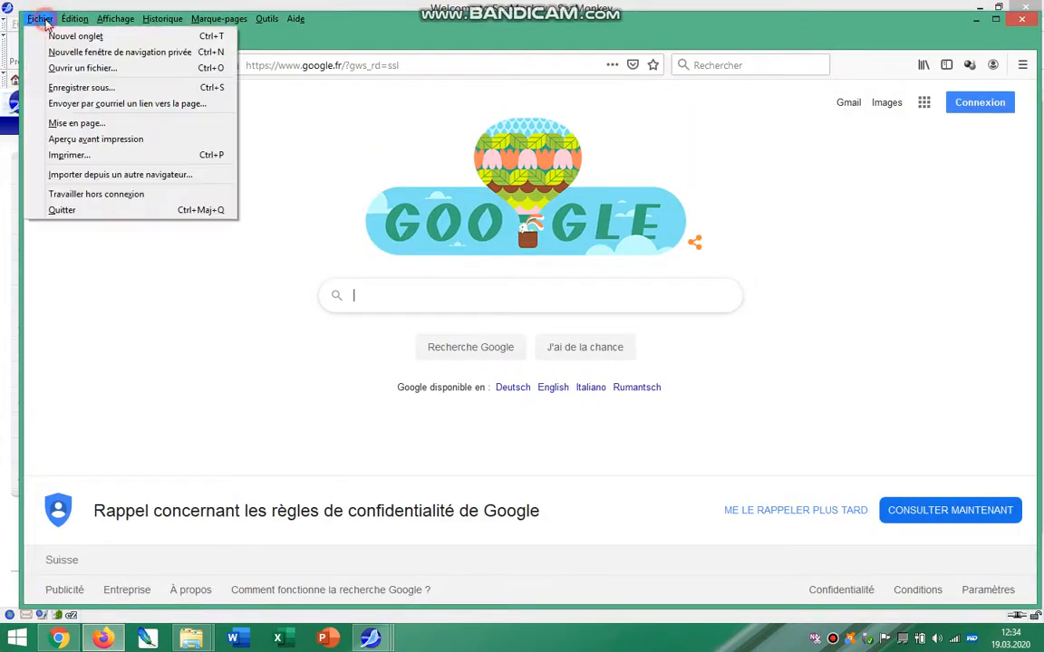
left_click(68, 68)
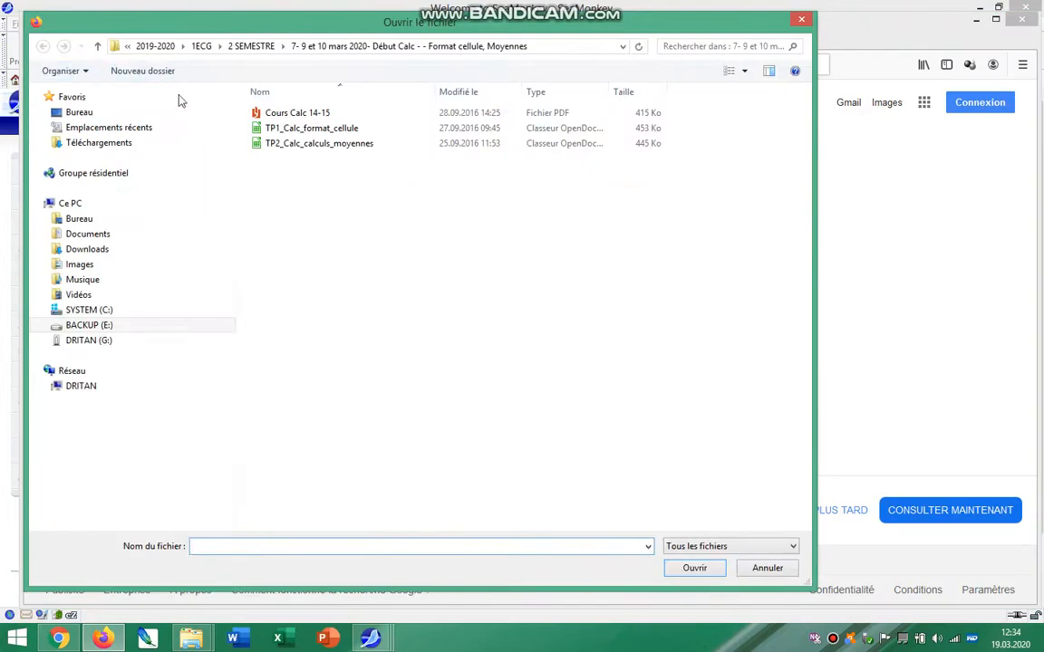
left_click(91, 112)
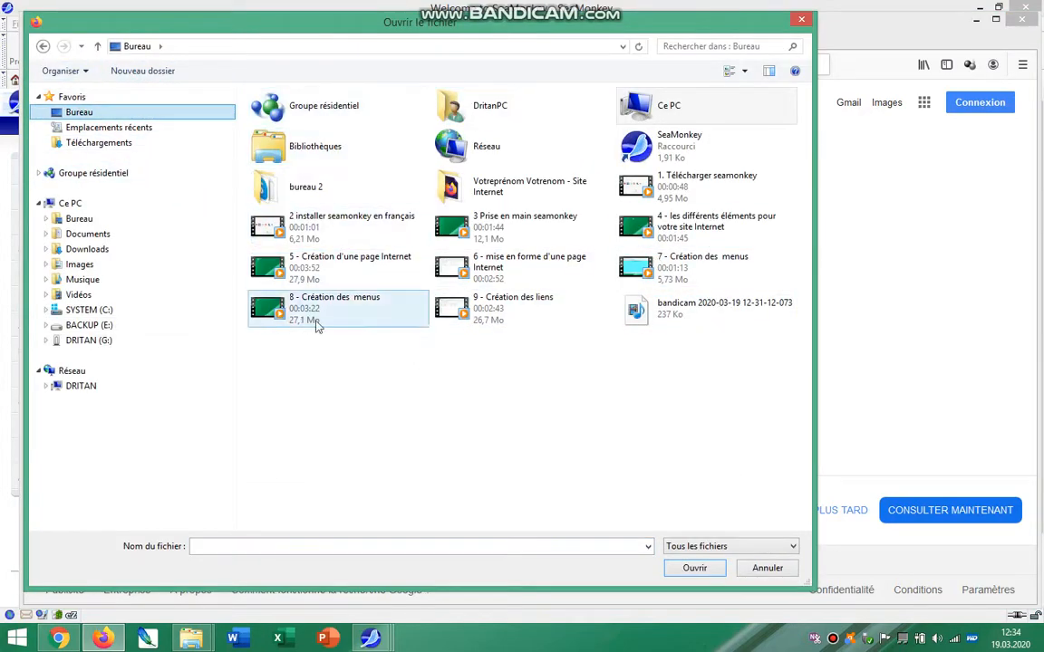
double_click(452, 181)
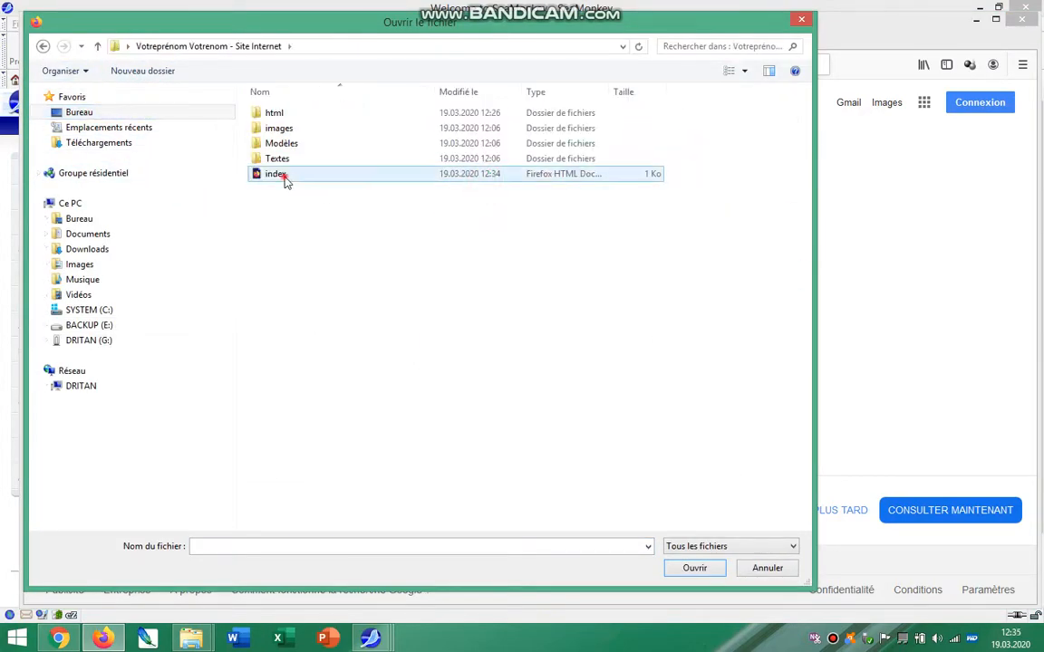
left_click(284, 178)
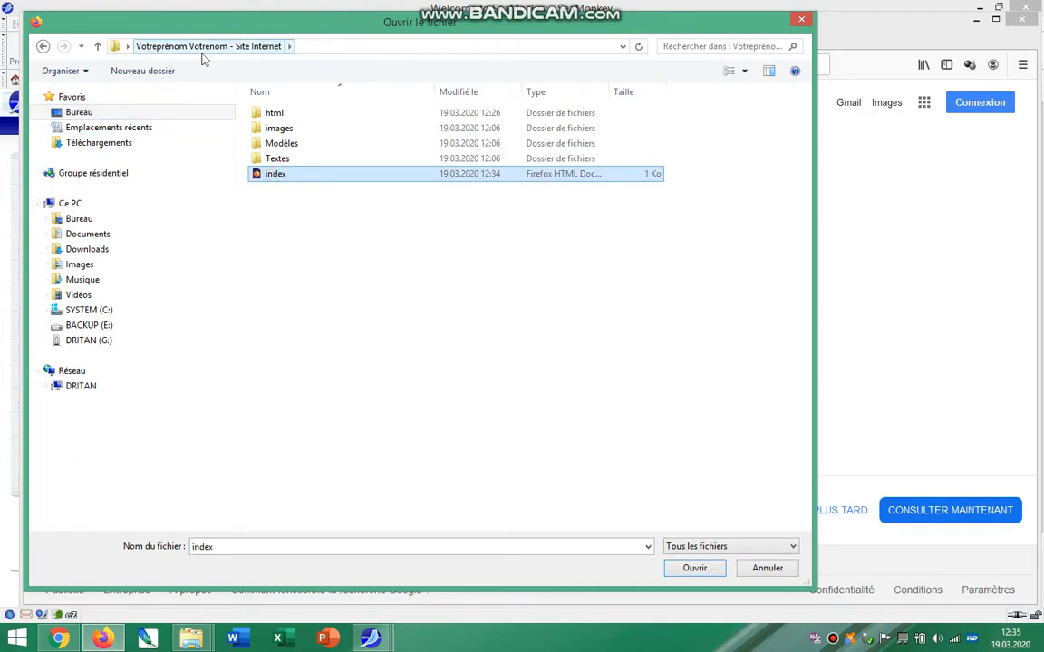
left_click(693, 568)
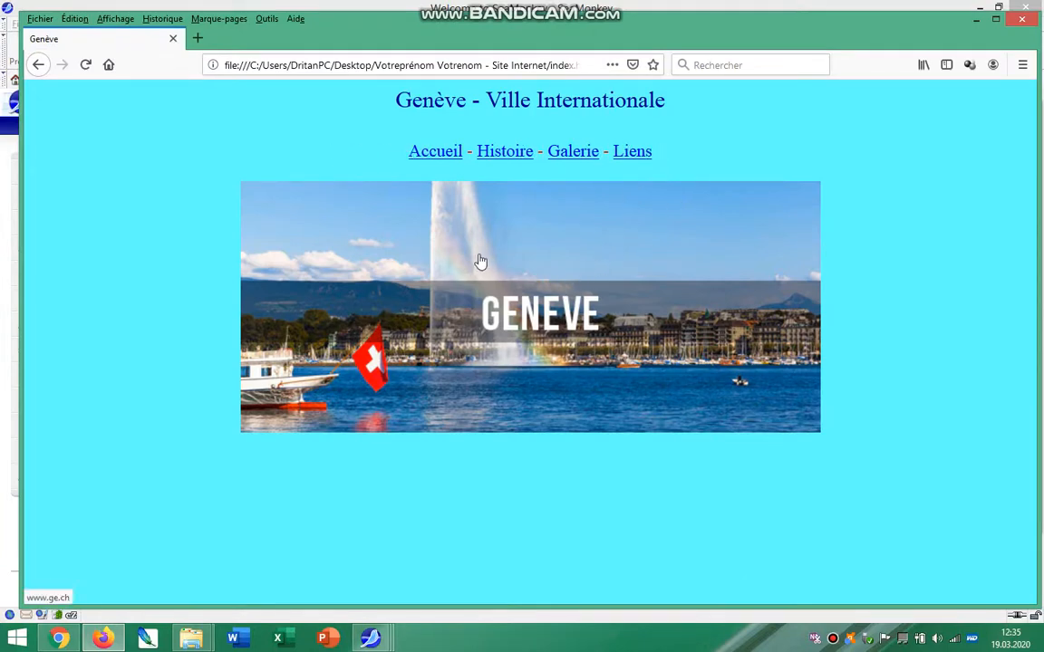
- Test the Geneva image's link on the opened page and check the address of the site it leads to
left_click(293, 238)
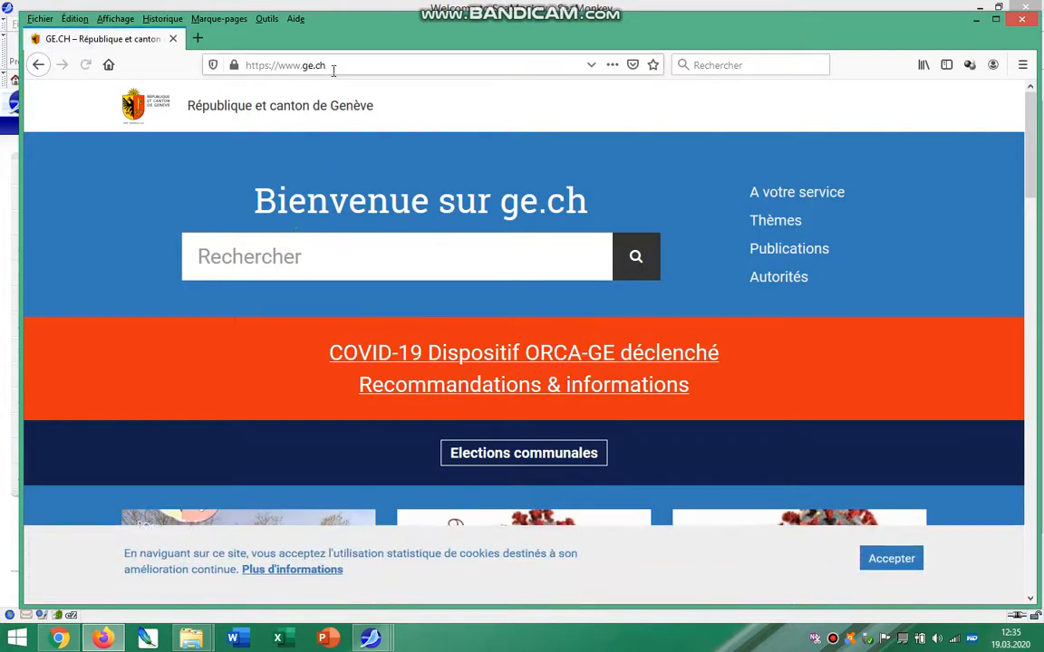
left_click(328, 65)
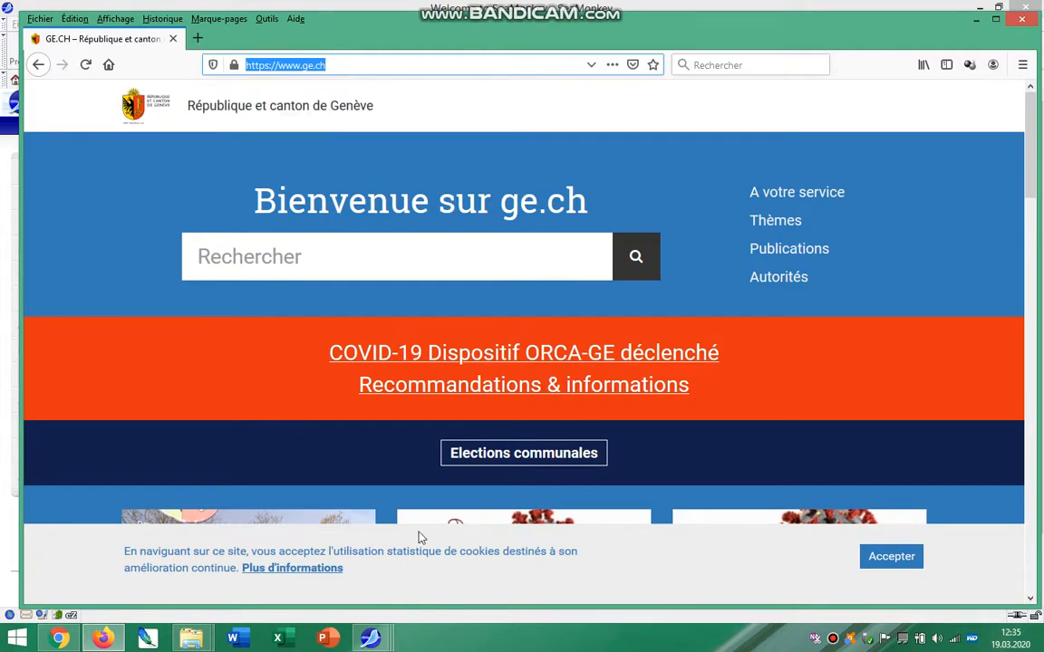
left_click(451, 587)
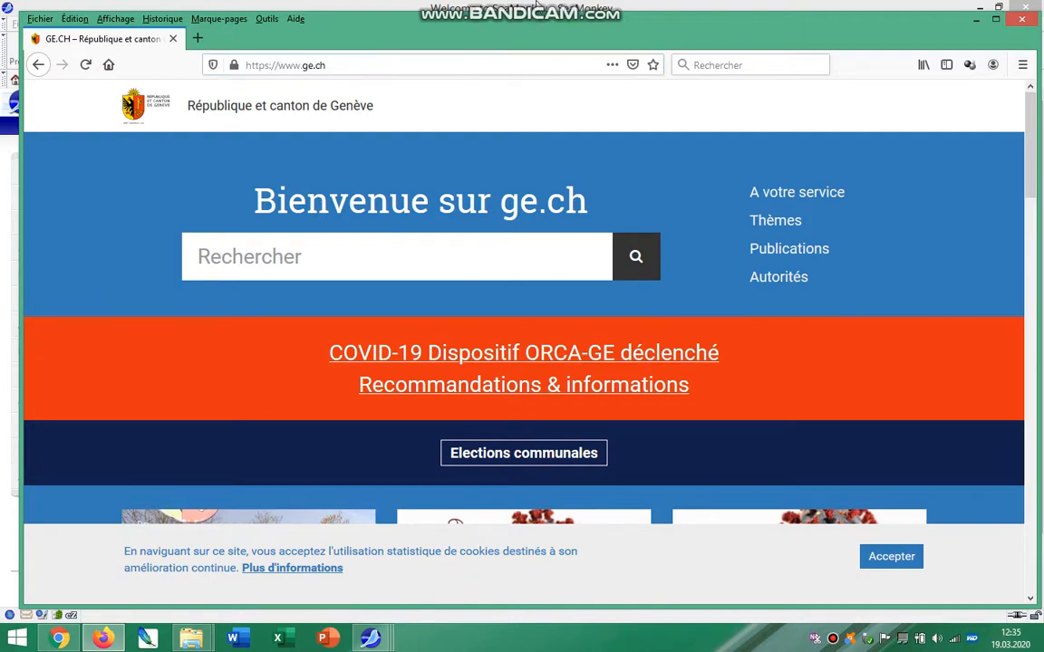